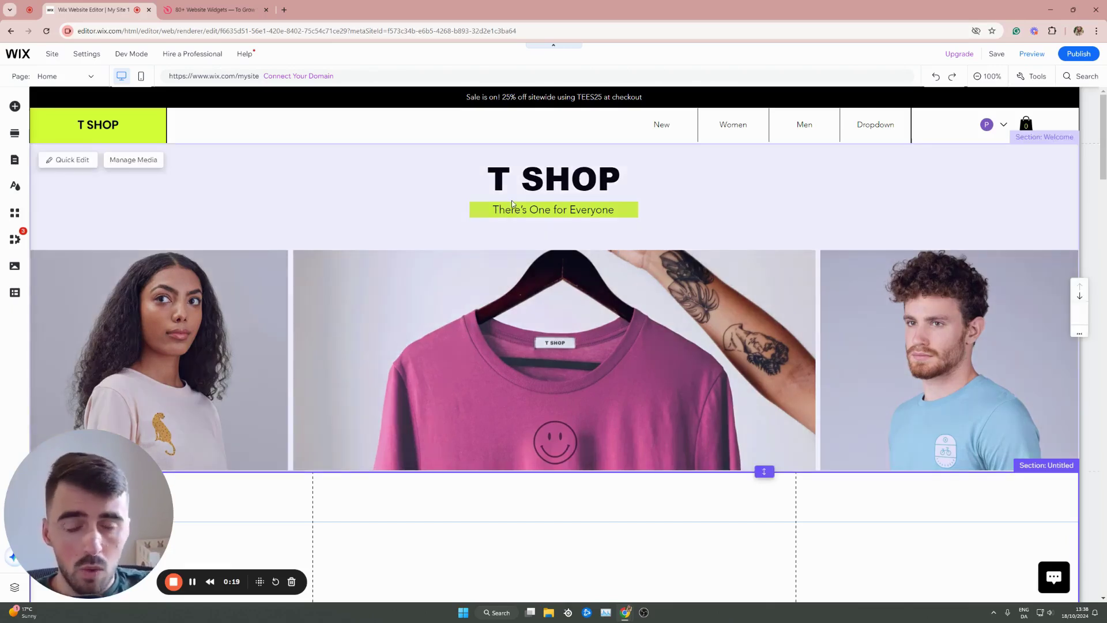
- Switch to the '80+ Website Widgets' Elfsight browser tab
click(257, 5)
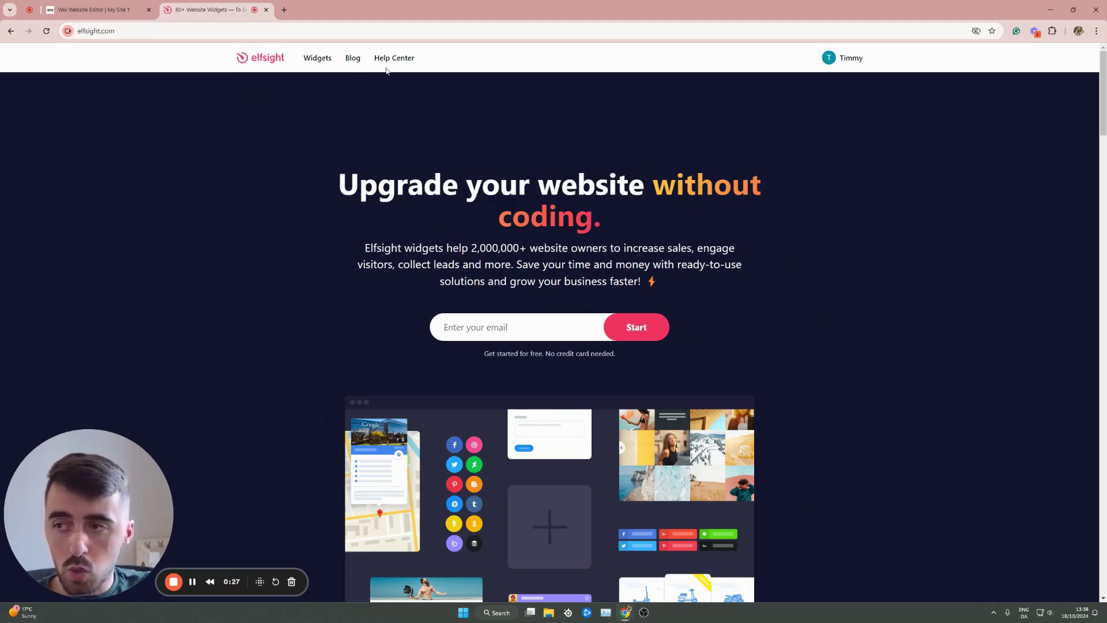
- Open Elfsight's YouTube Gallery widget page from the Widgets menu under Video
mouse_move(324, 59)
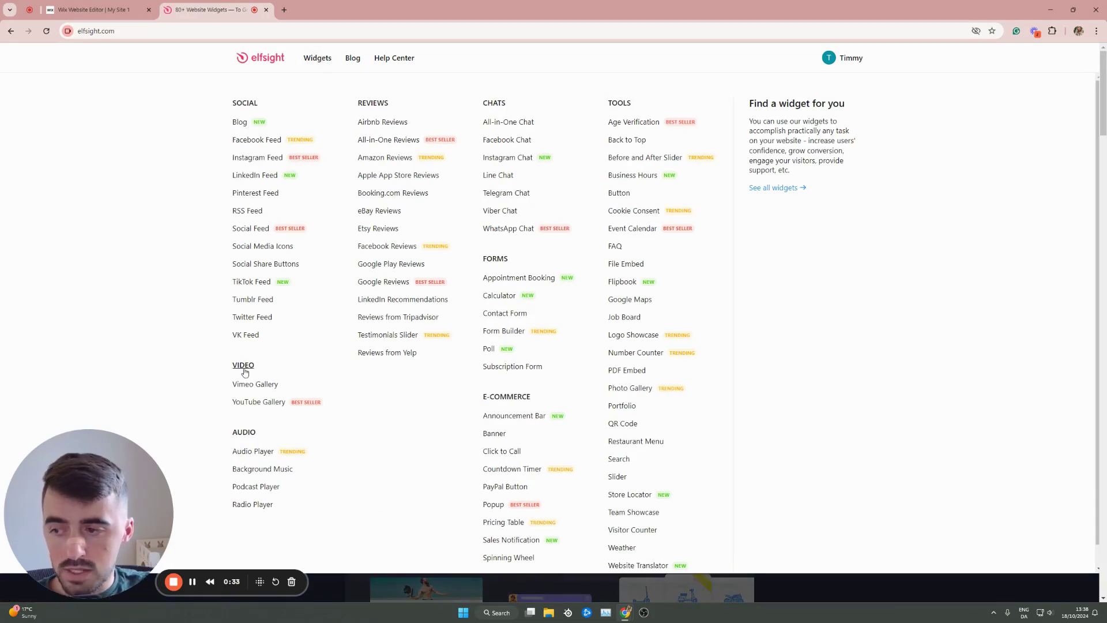
click(258, 402)
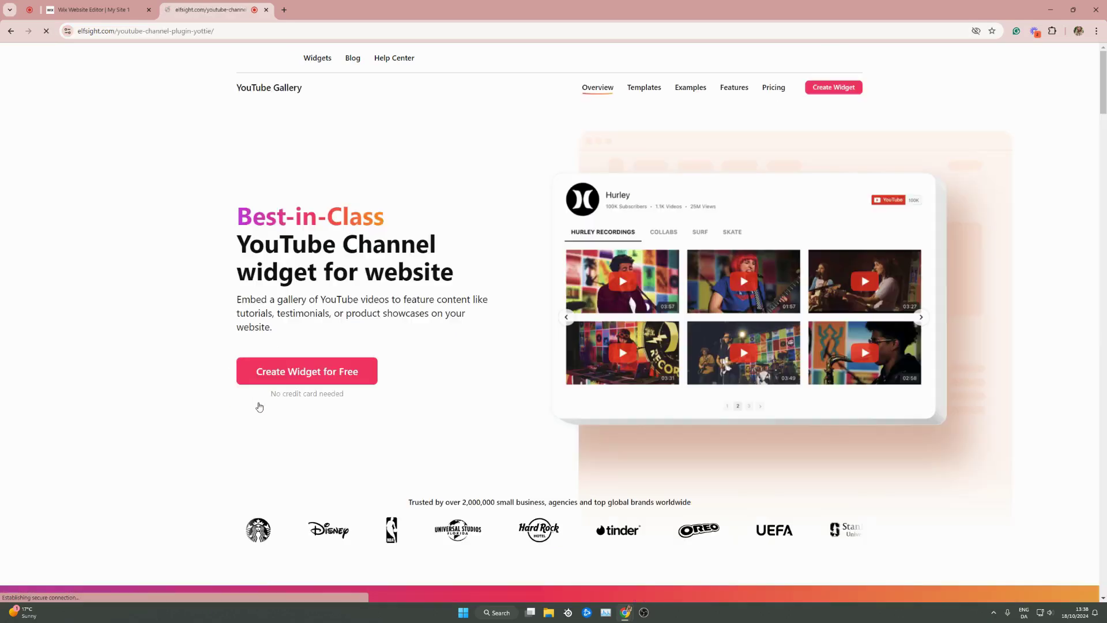
- In the live demo editor, pick the Playlists template and continue with it
click(271, 376)
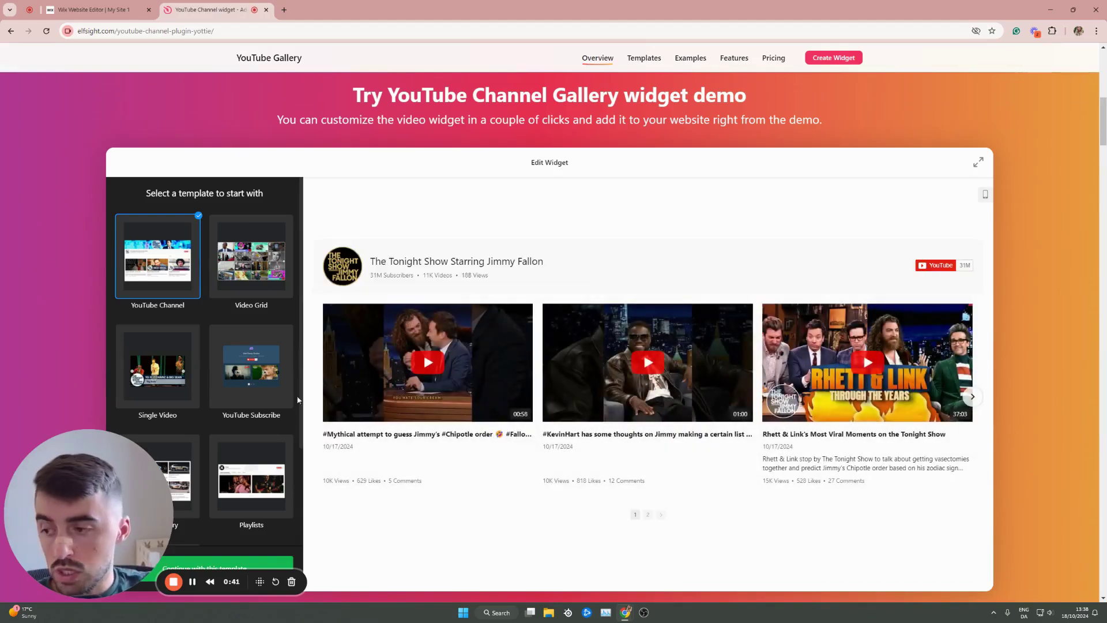
scroll(280, 429, down, 1)
click(267, 430)
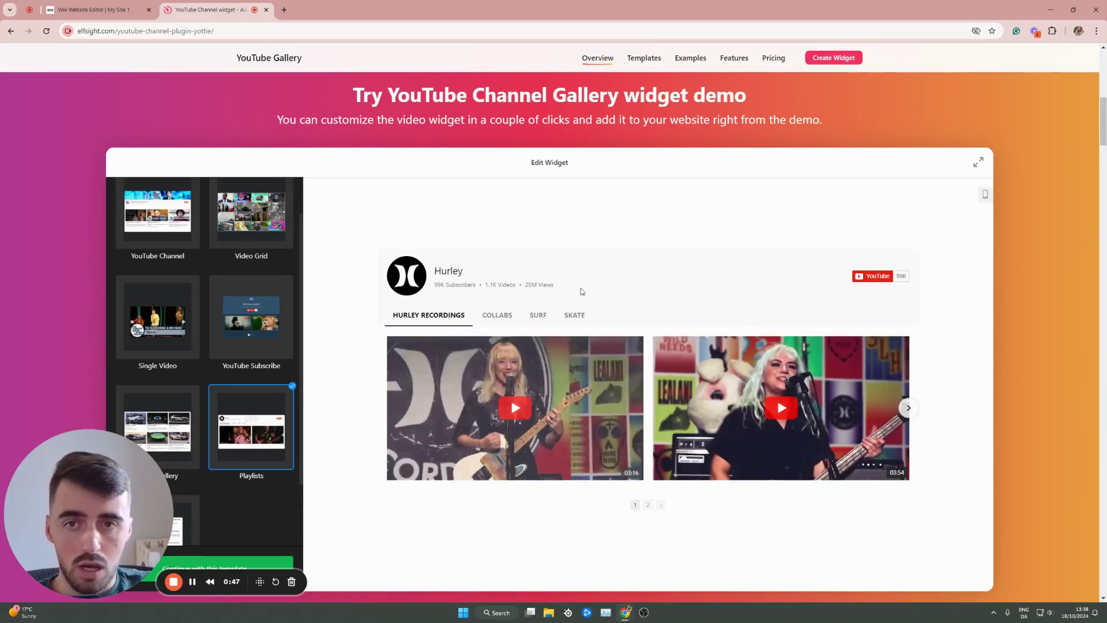
mouse_move(682, 417)
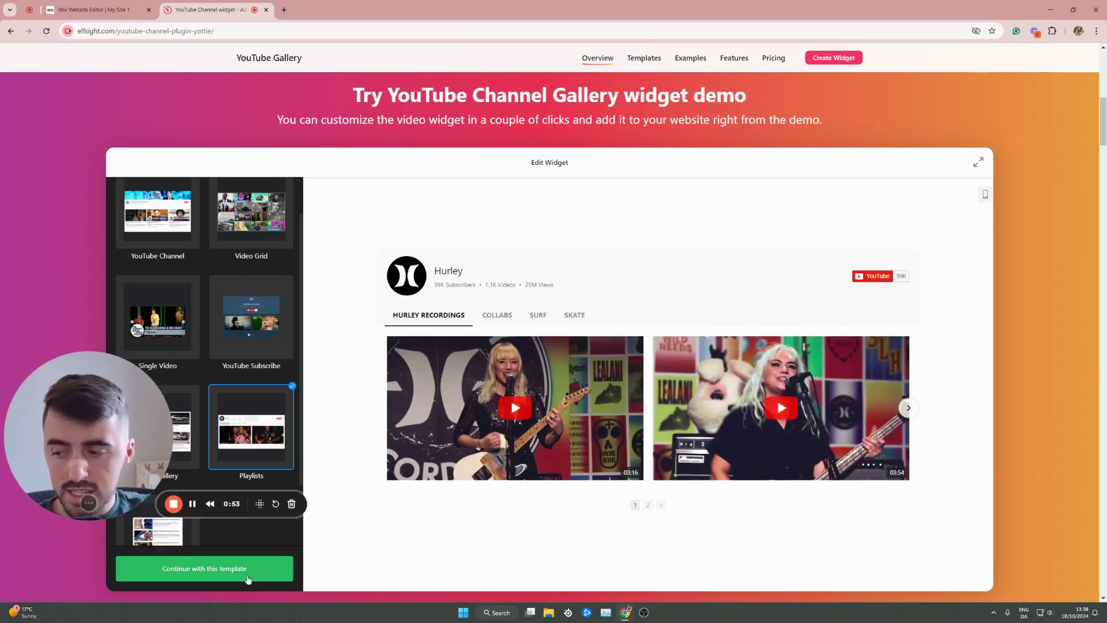
click(258, 580)
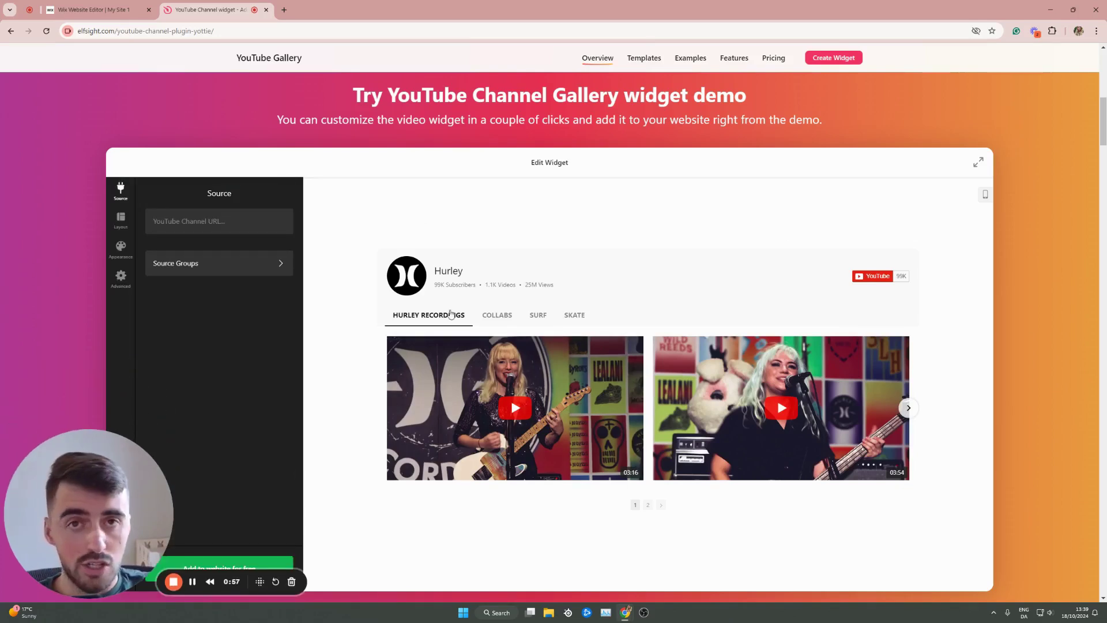
- Open Source Groups and try the COLLABS, SKATE and HURLEY RECORDINGS preview tabs
click(200, 226)
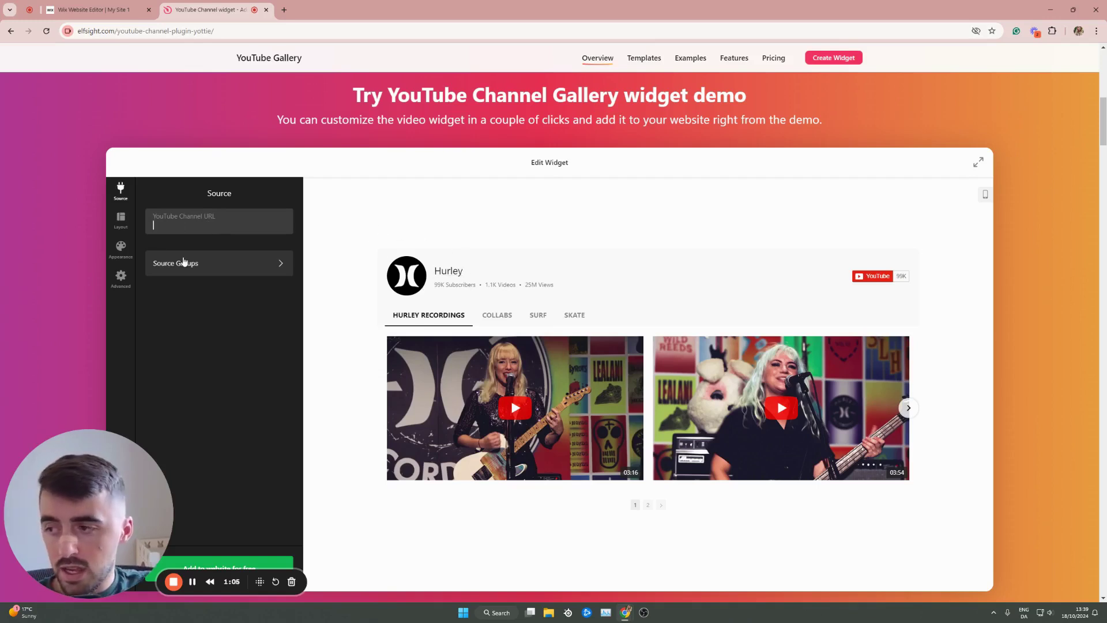
click(207, 277)
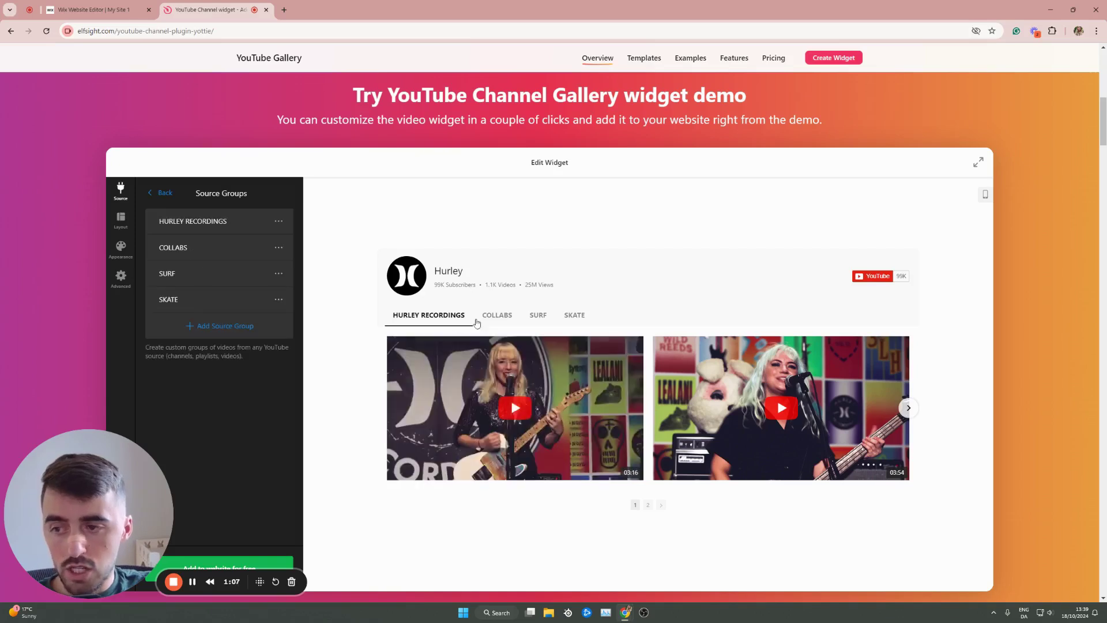
click(497, 315)
click(571, 318)
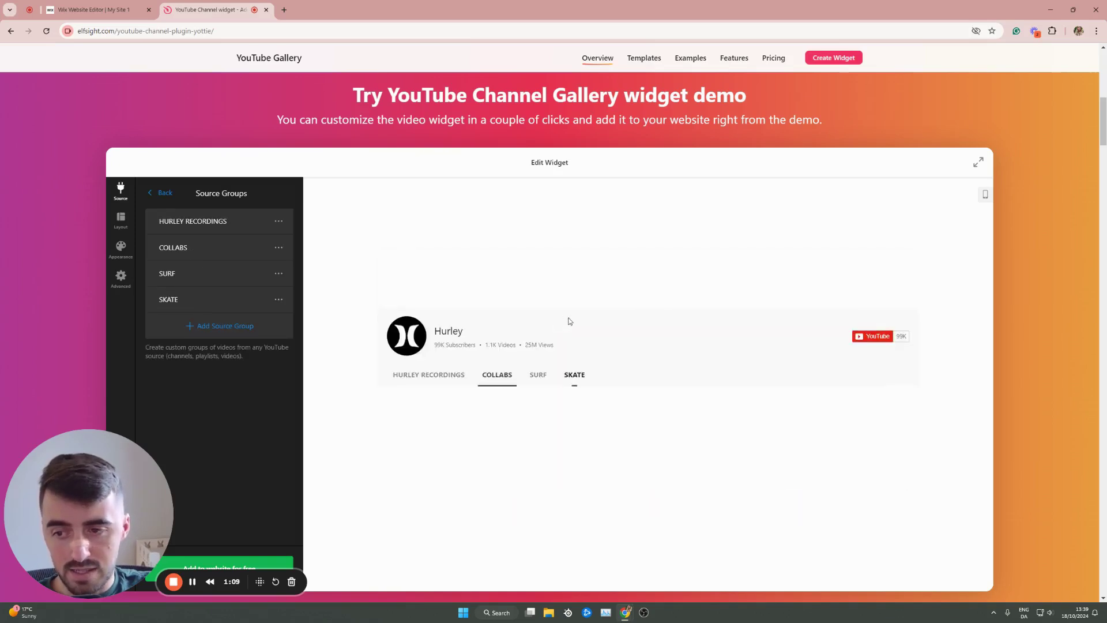
click(492, 372)
click(863, 205)
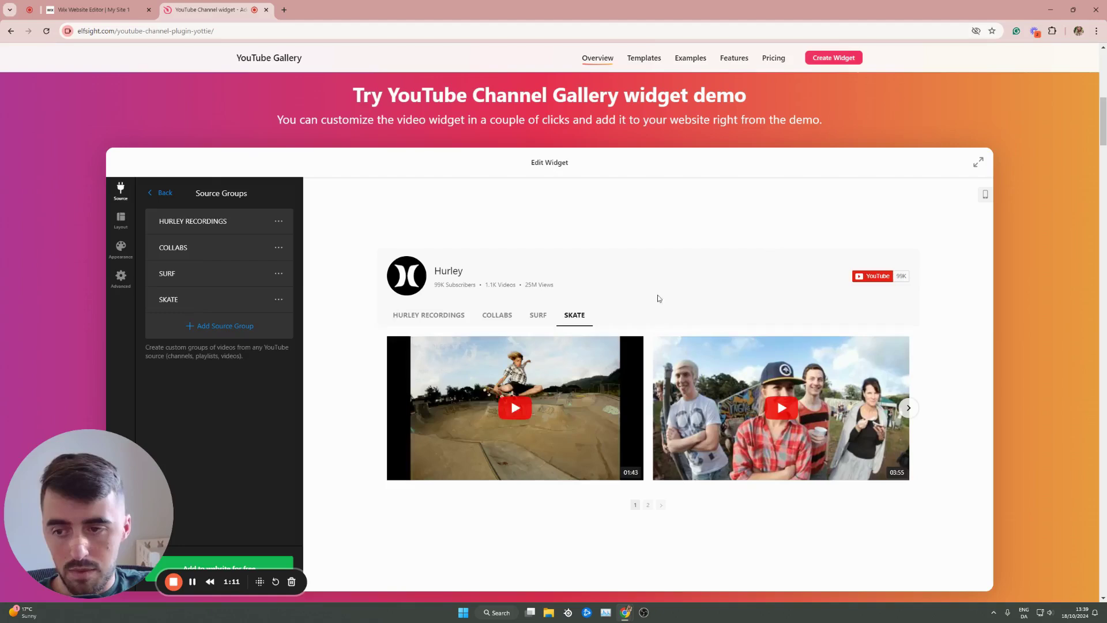
click(472, 318)
click(489, 316)
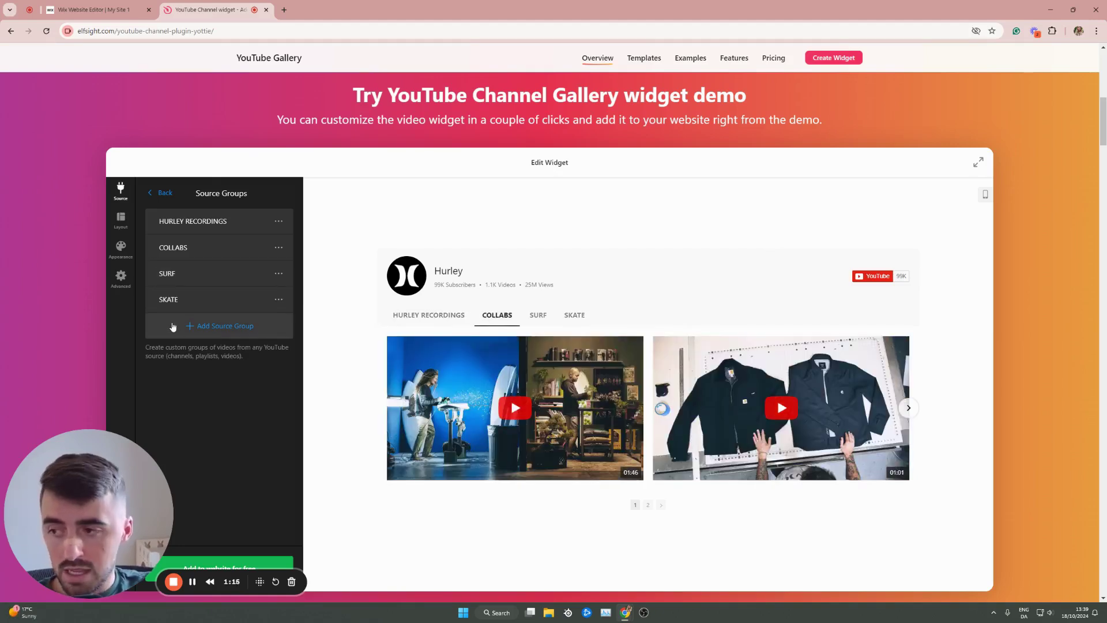
- Inspect the COLLABS group's playlist link, then close the group editor
click(202, 249)
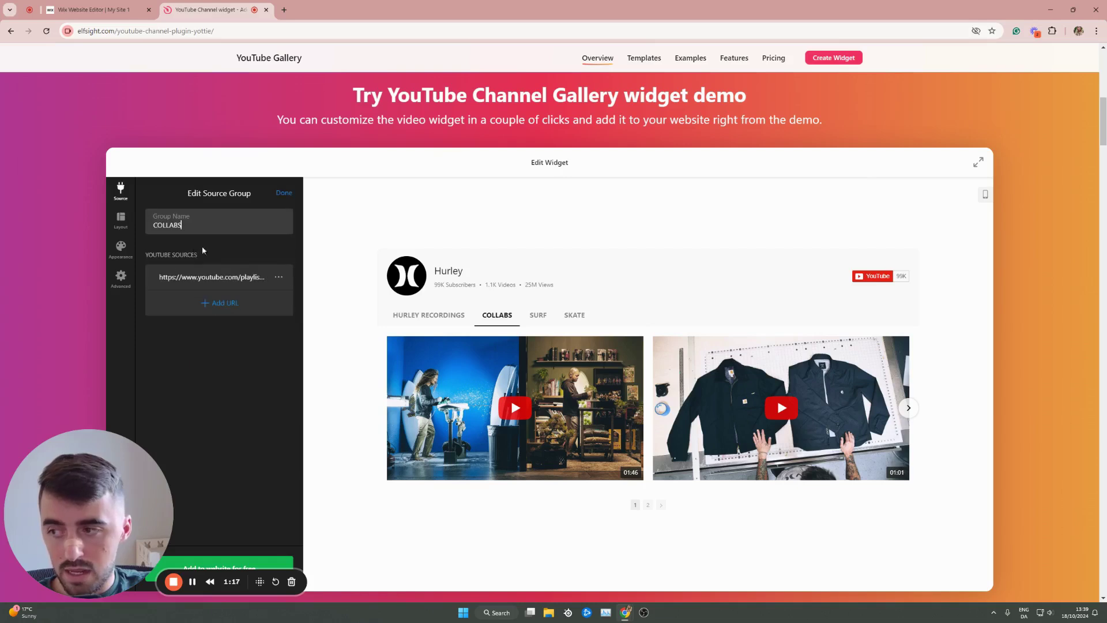
click(203, 277)
drag(195, 229, 291, 225)
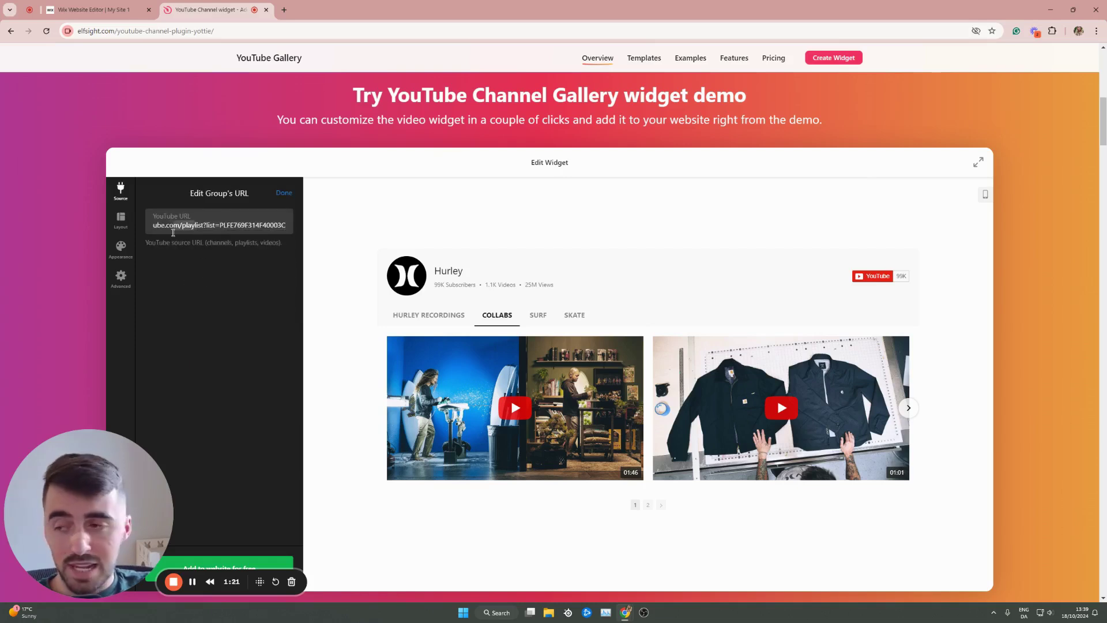
click(284, 193)
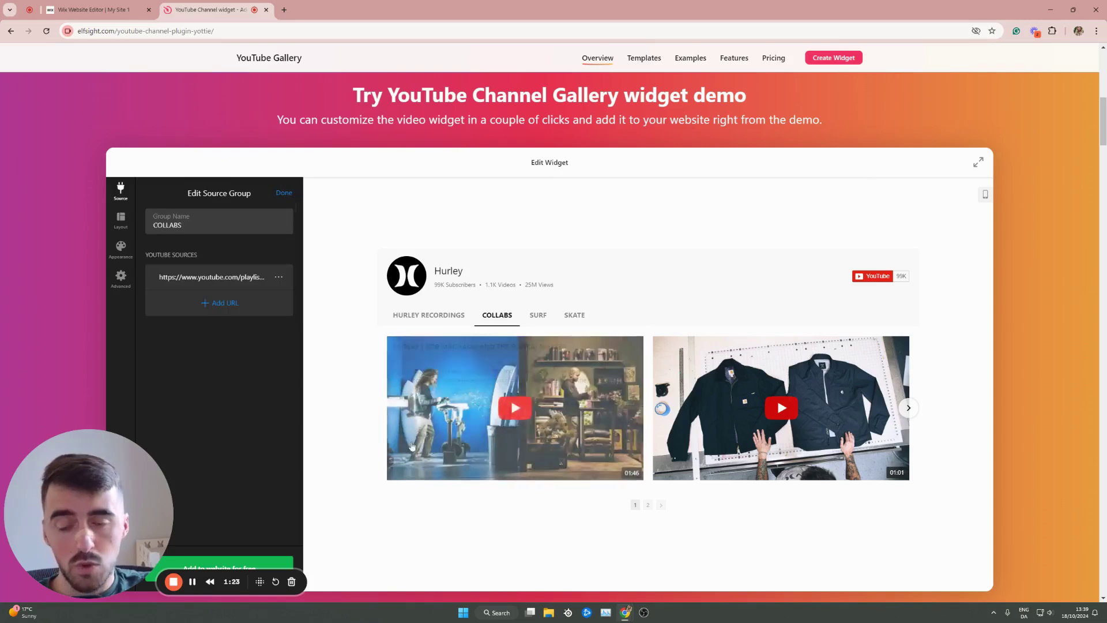
click(290, 199)
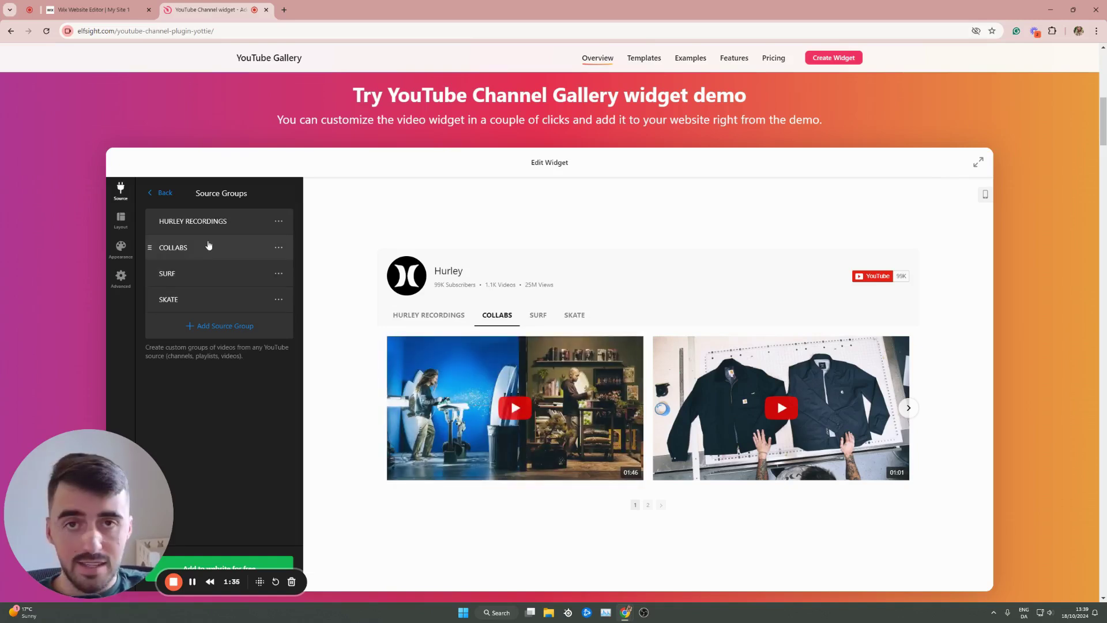
- Review the Layout header settings, toggling the channel logo off and back on
click(122, 220)
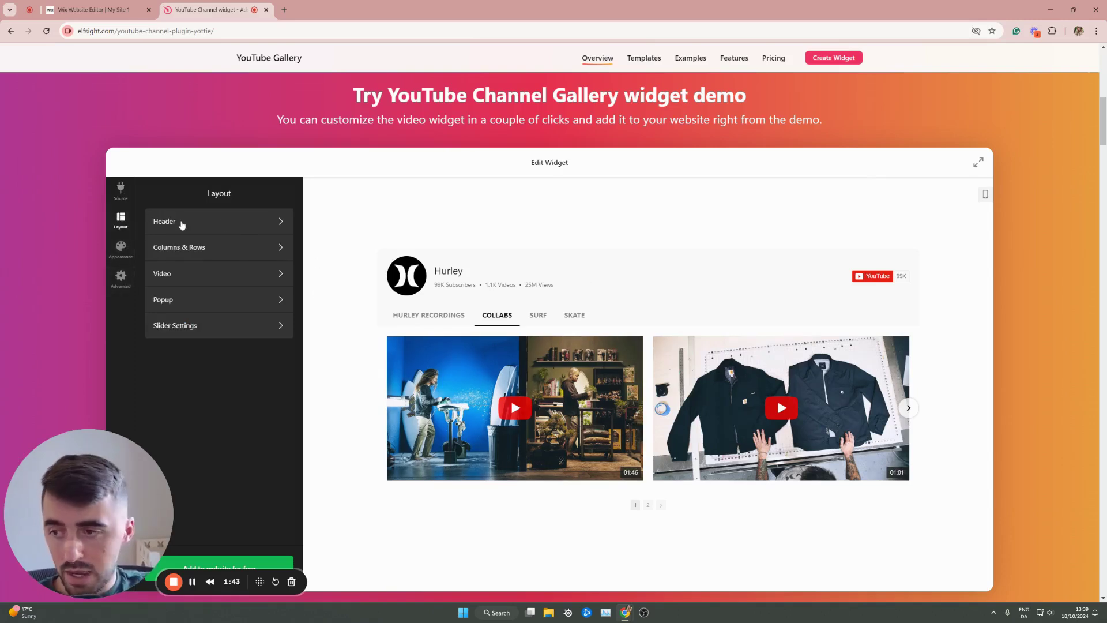
click(212, 222)
scroll(229, 358, down, 1)
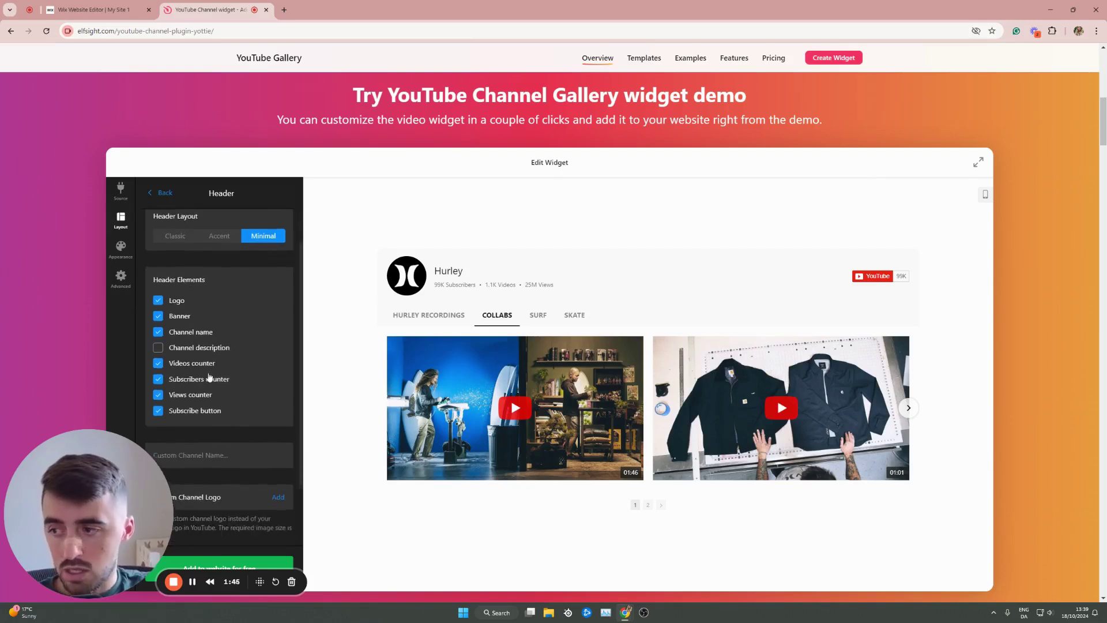
click(168, 301)
click(166, 300)
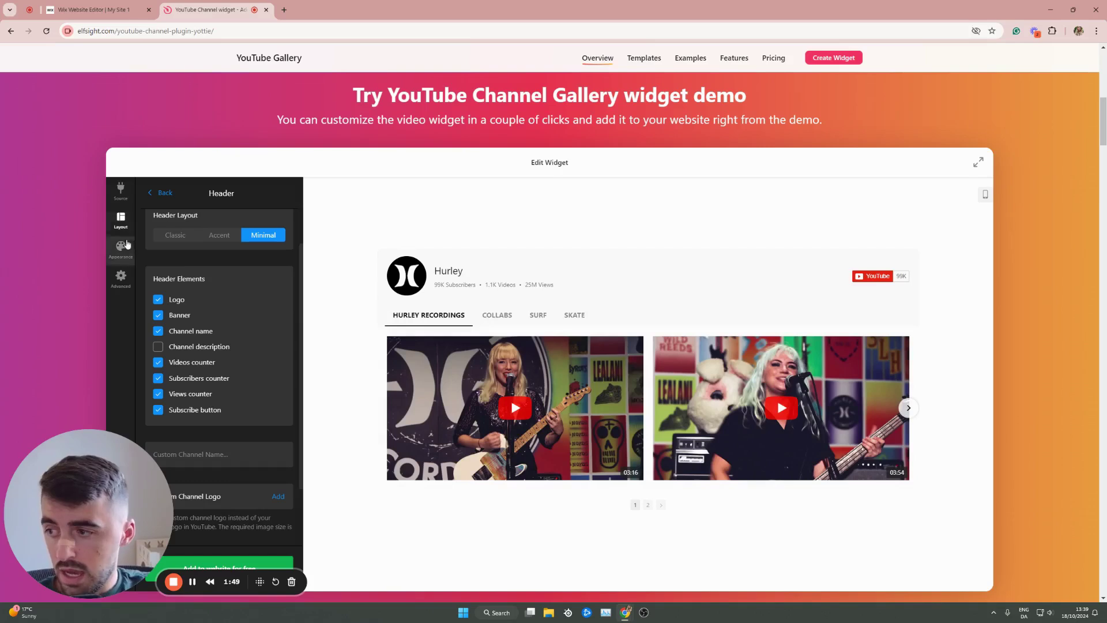
scroll(218, 371, down, 2)
click(202, 388)
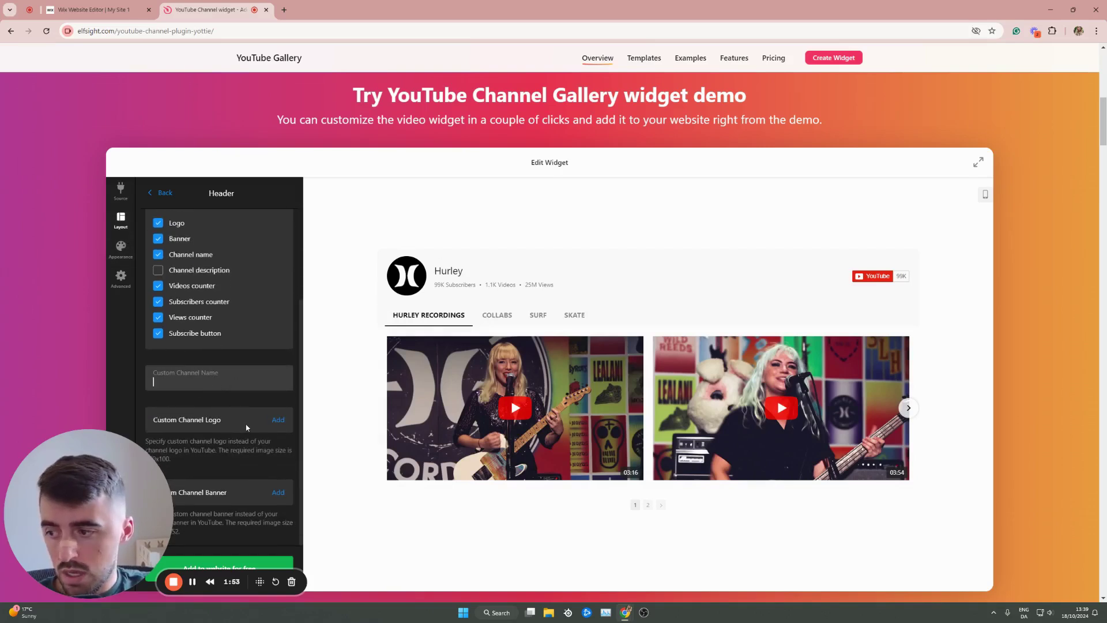
scroll(246, 428, down, 3)
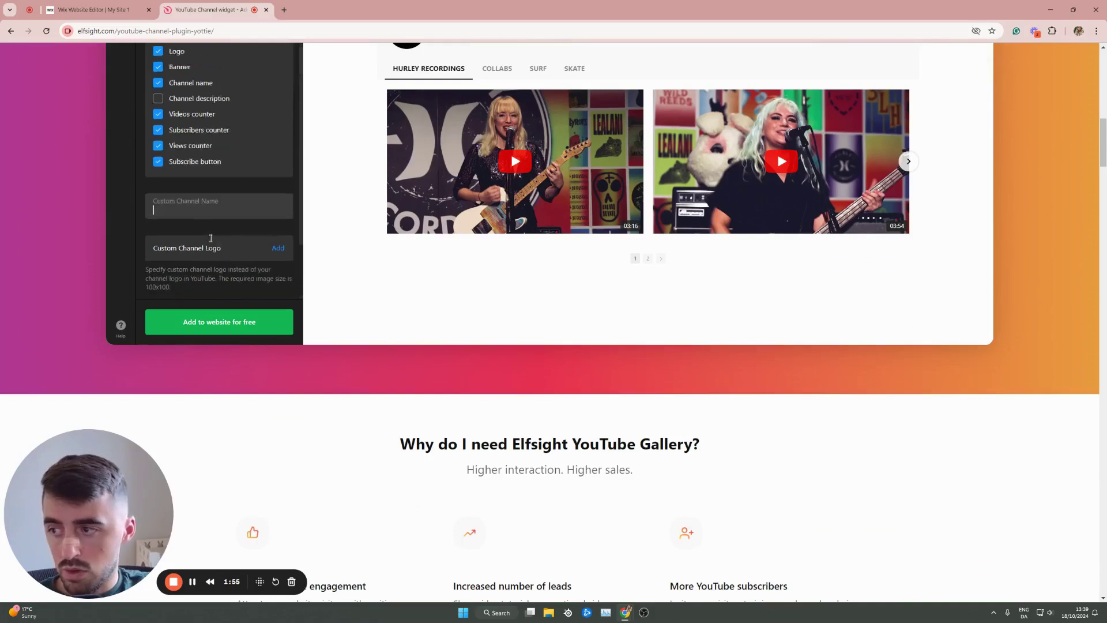
scroll(210, 238, up, 5)
- Browse the Appearance and Advanced settings, then save via 'Add to website for free'
click(121, 295)
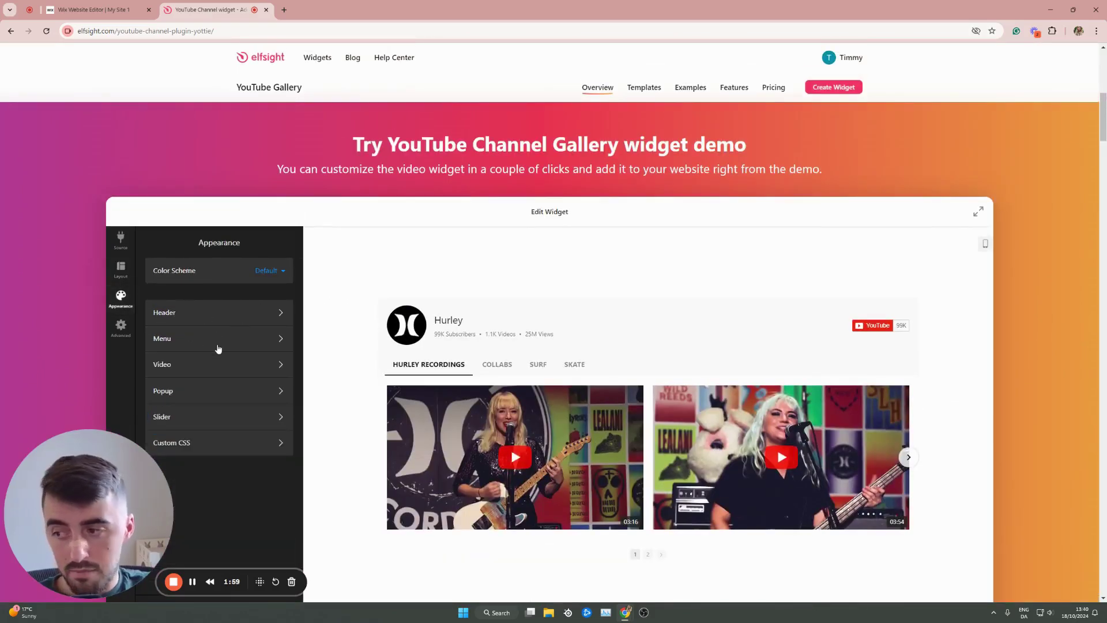
scroll(207, 379, down, 2)
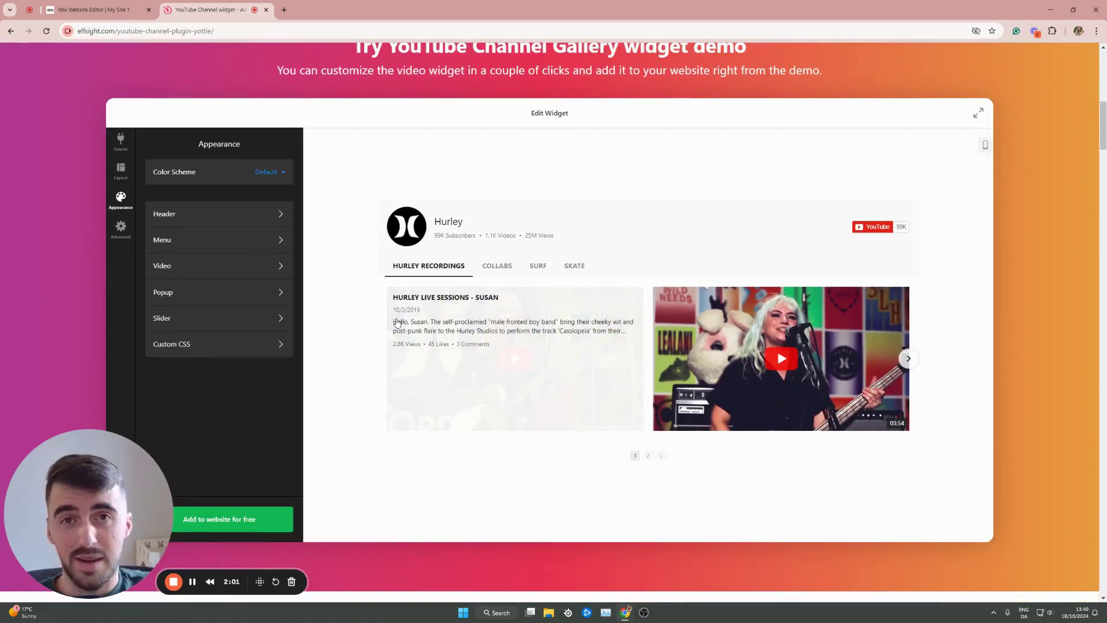
click(121, 229)
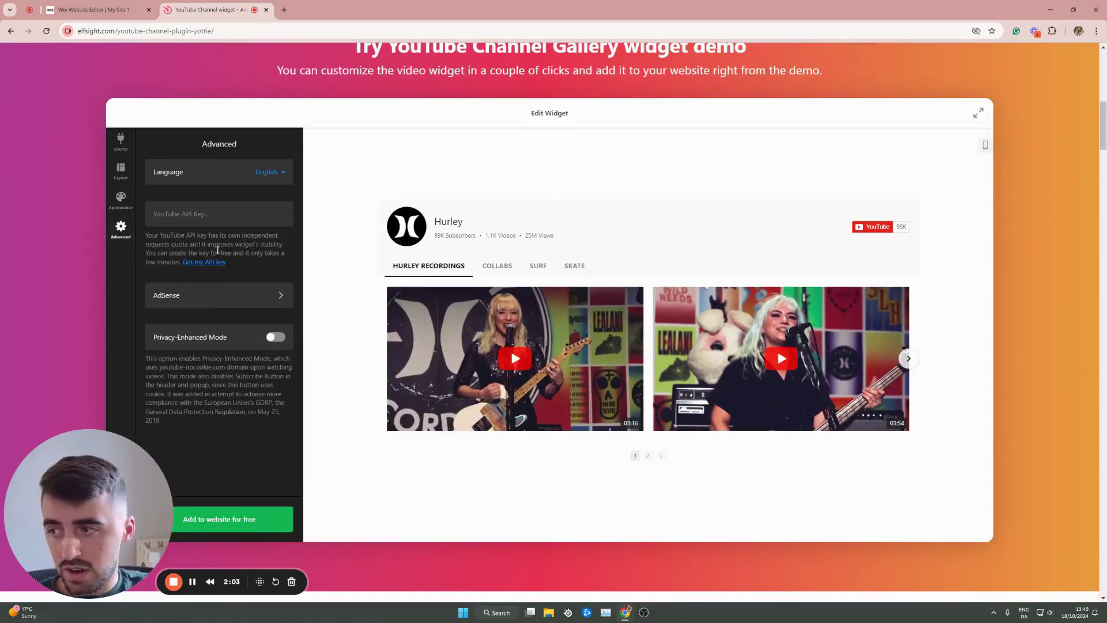
scroll(218, 249, up, 1)
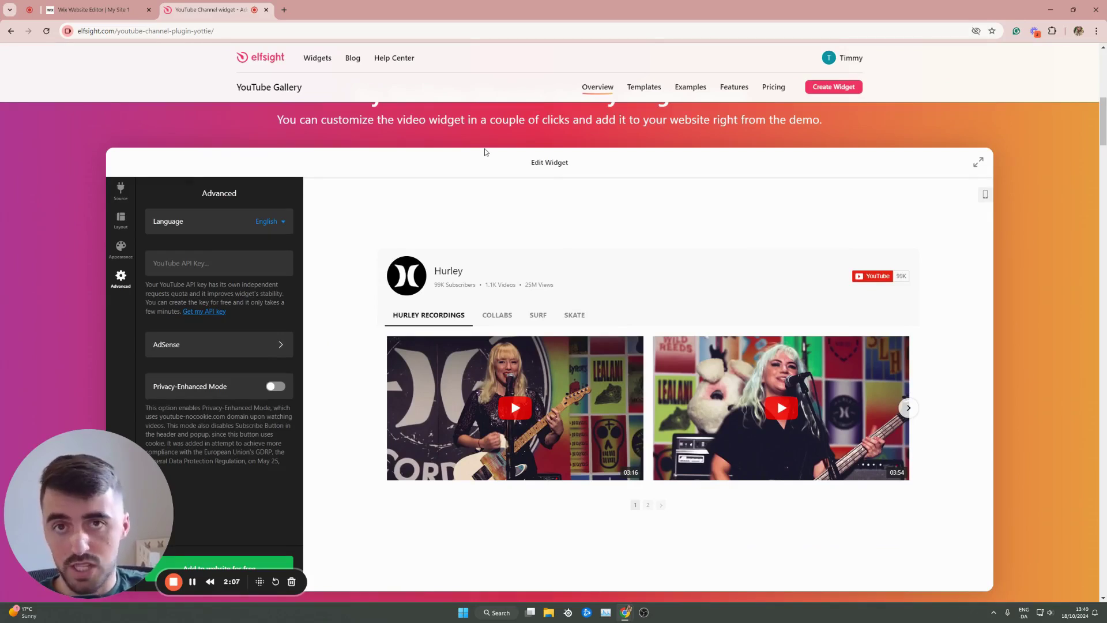
drag(108, 530, 109, 480)
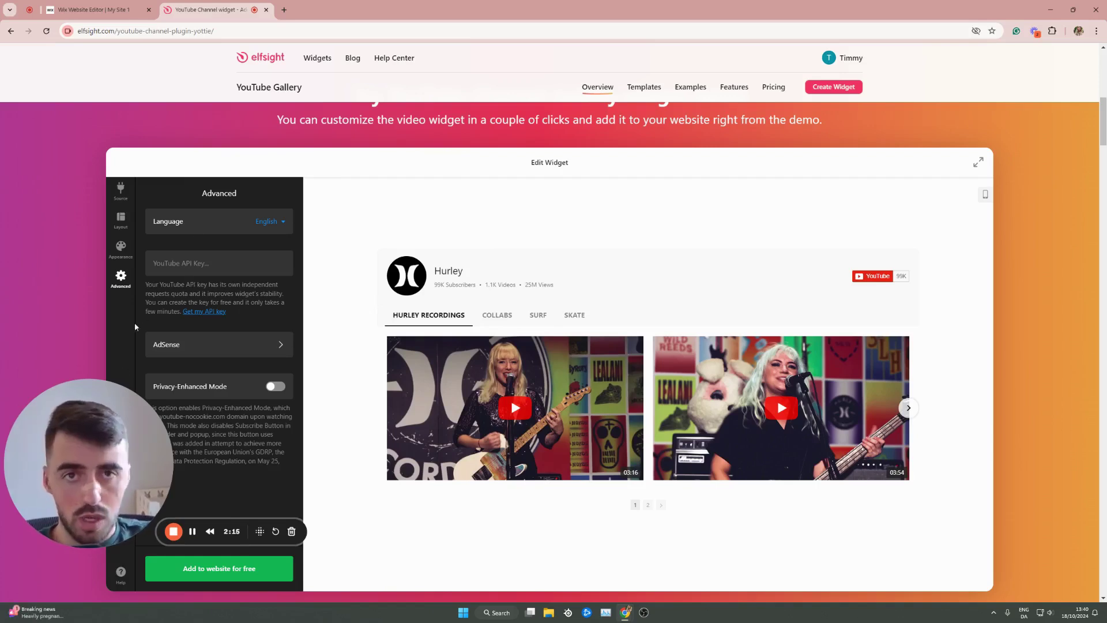
drag(109, 462, 110, 453)
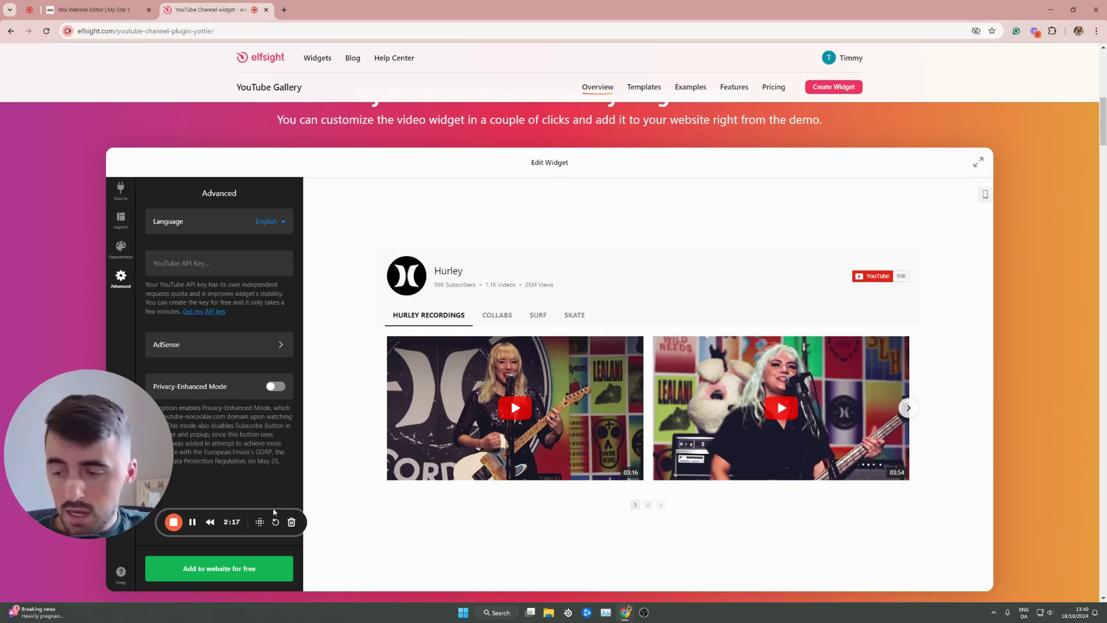
click(269, 578)
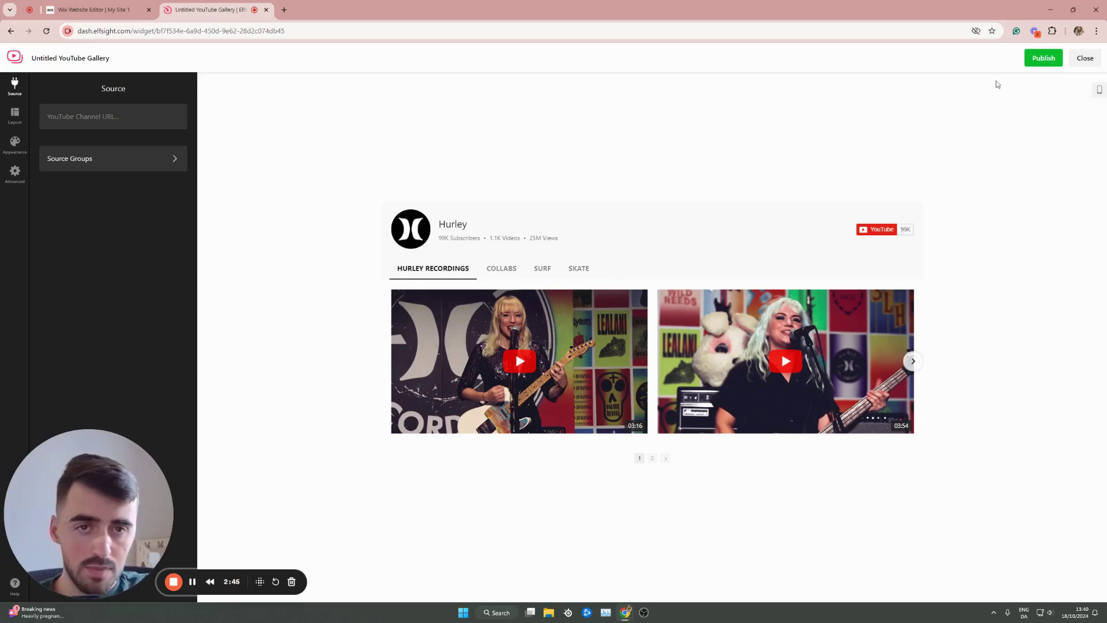
- Publish the widget, select the Free plan, and copy the code from the Embed Code dialog
click(1054, 58)
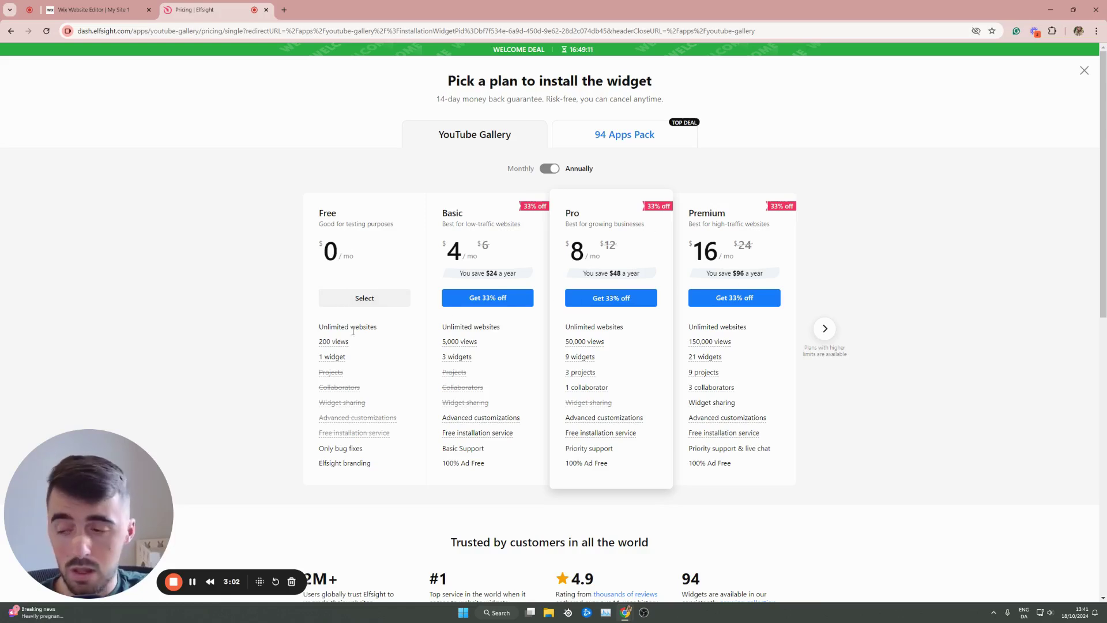
click(367, 304)
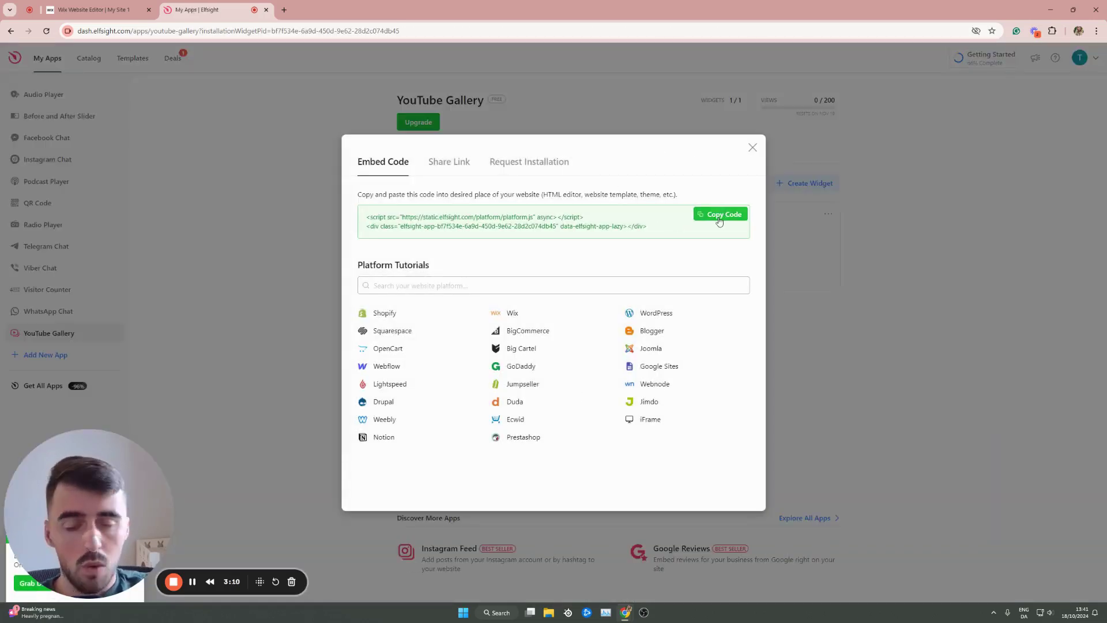
click(720, 219)
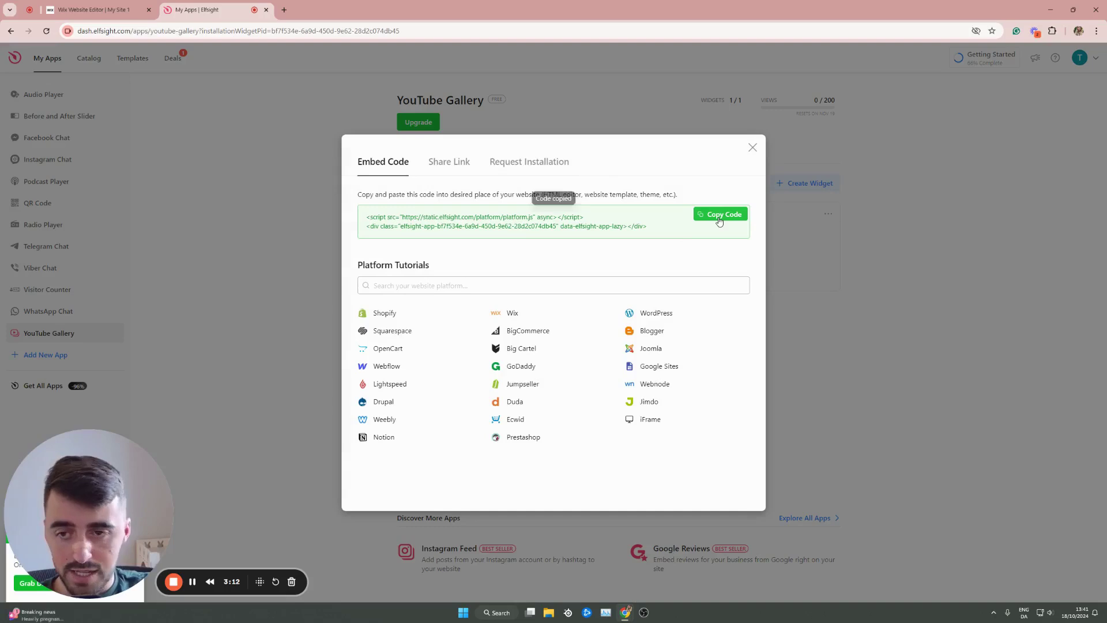
- Back in Wix, scroll to the empty section and search Embeds to list the Embed Code elements
click(102, 4)
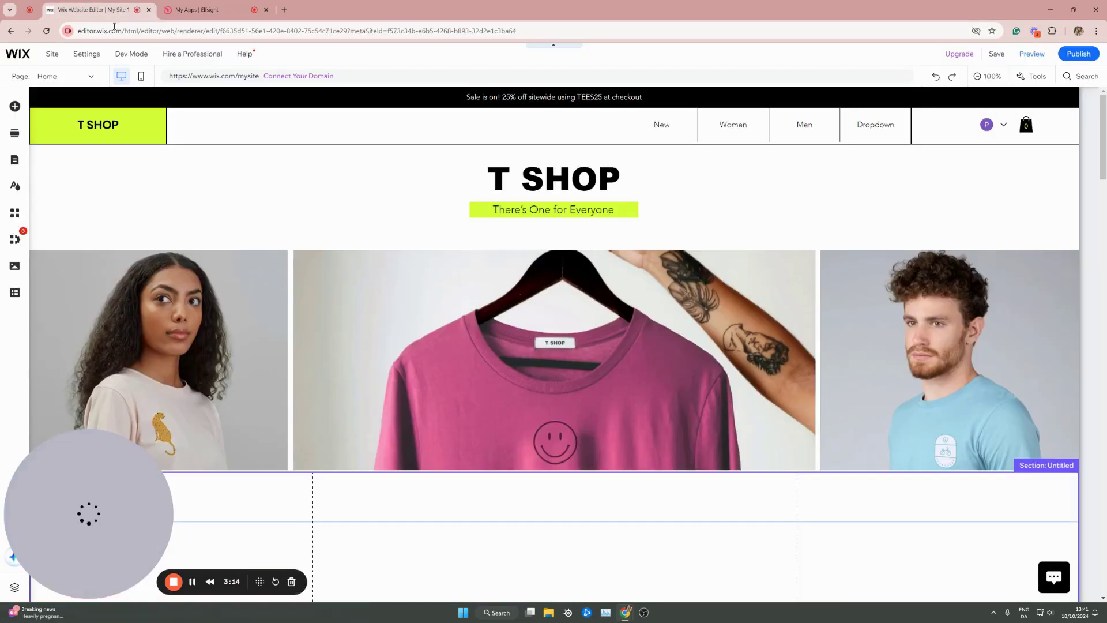
scroll(452, 222, down, 2)
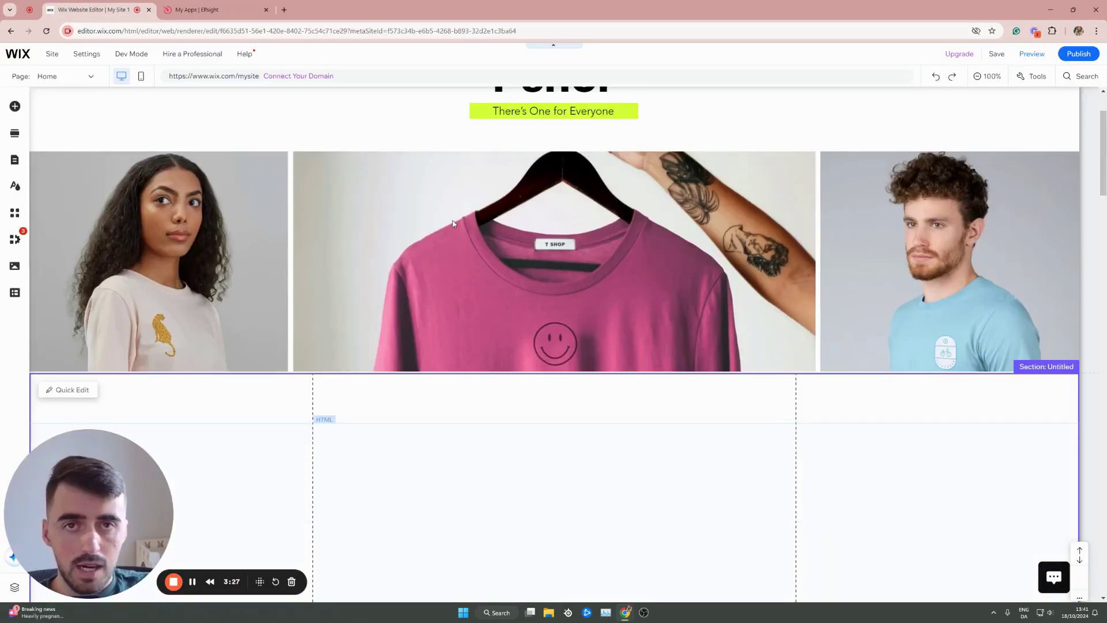
scroll(453, 222, down, 4)
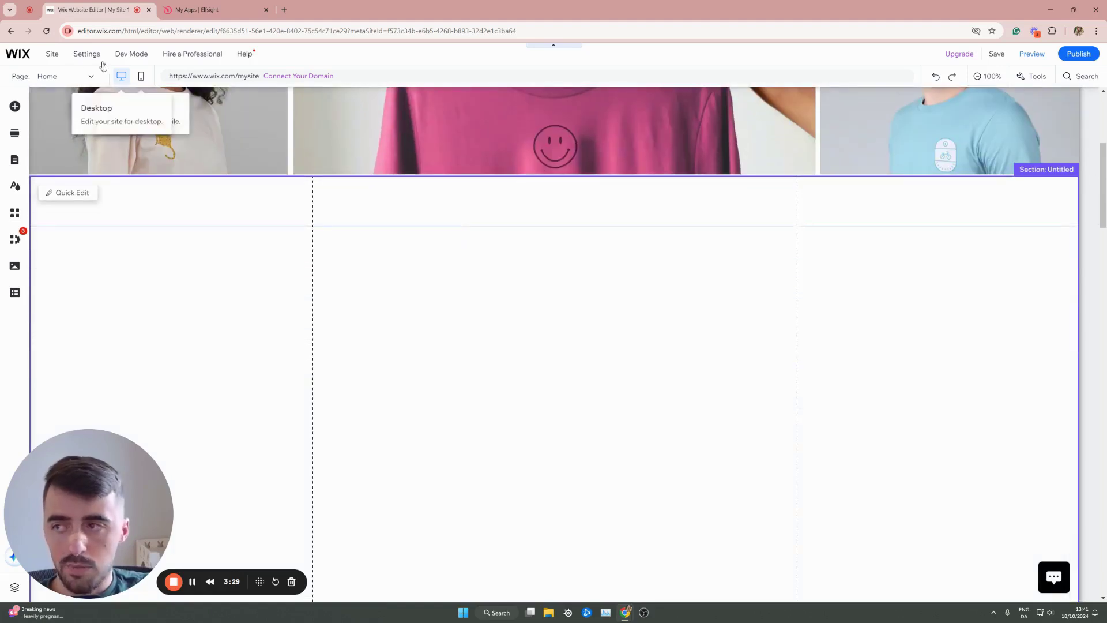
click(491, 311)
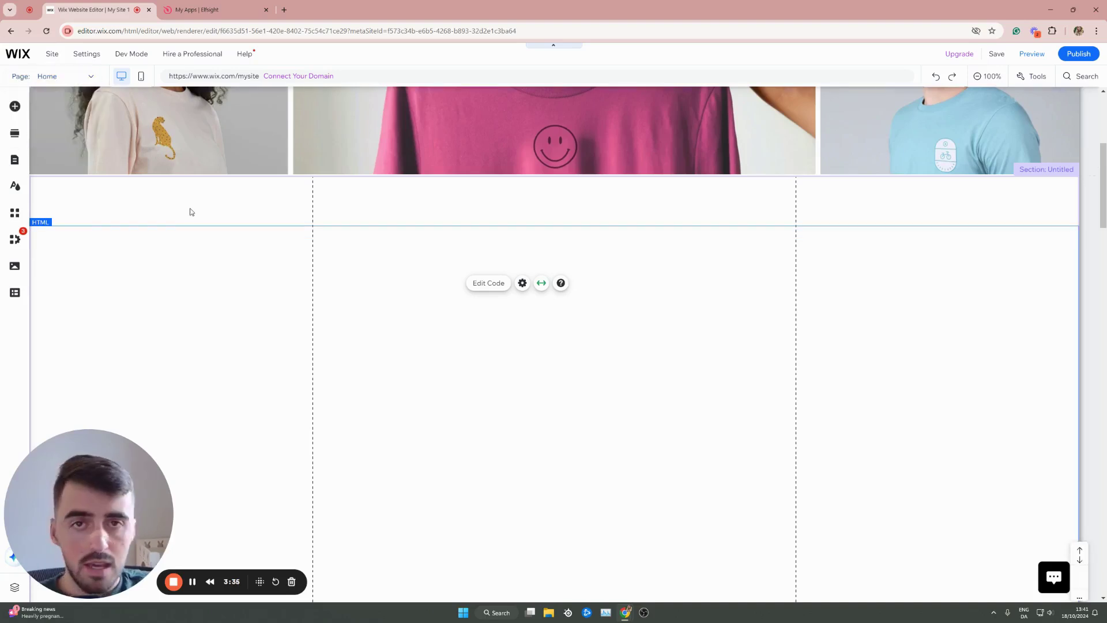
scroll(191, 212, down, 3)
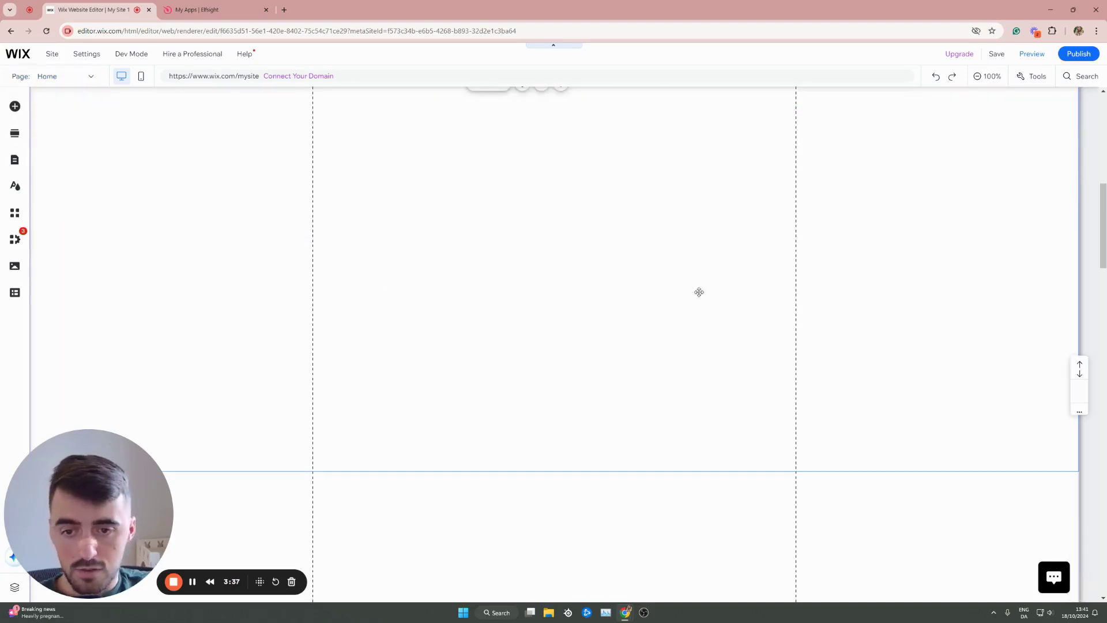
scroll(700, 292, down, 5)
scroll(786, 149, up, 3)
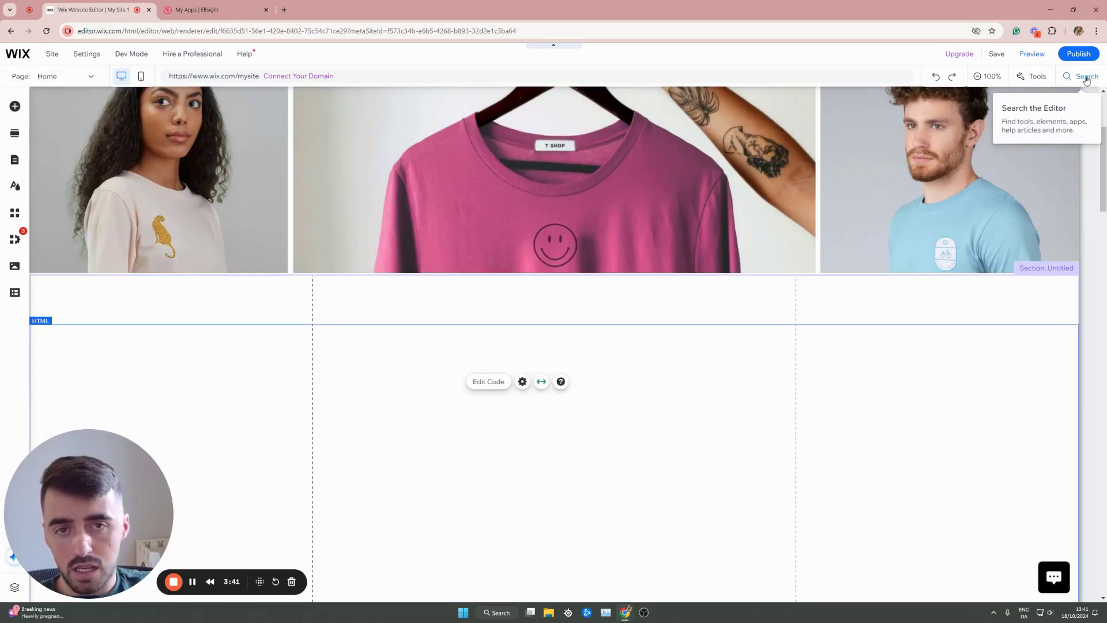
click(1087, 78)
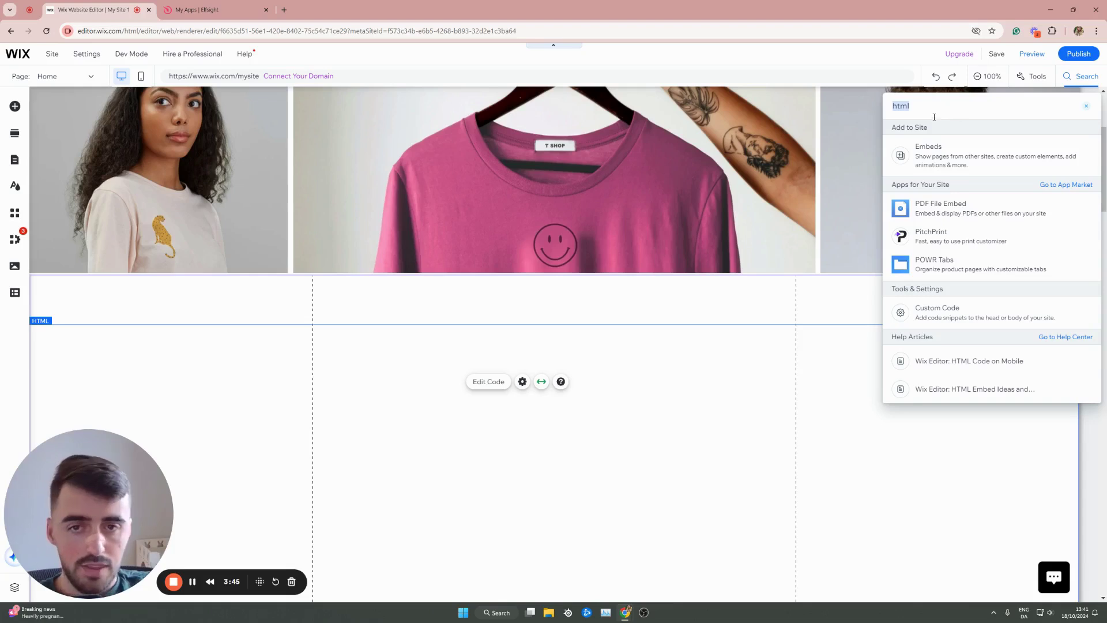
click(929, 154)
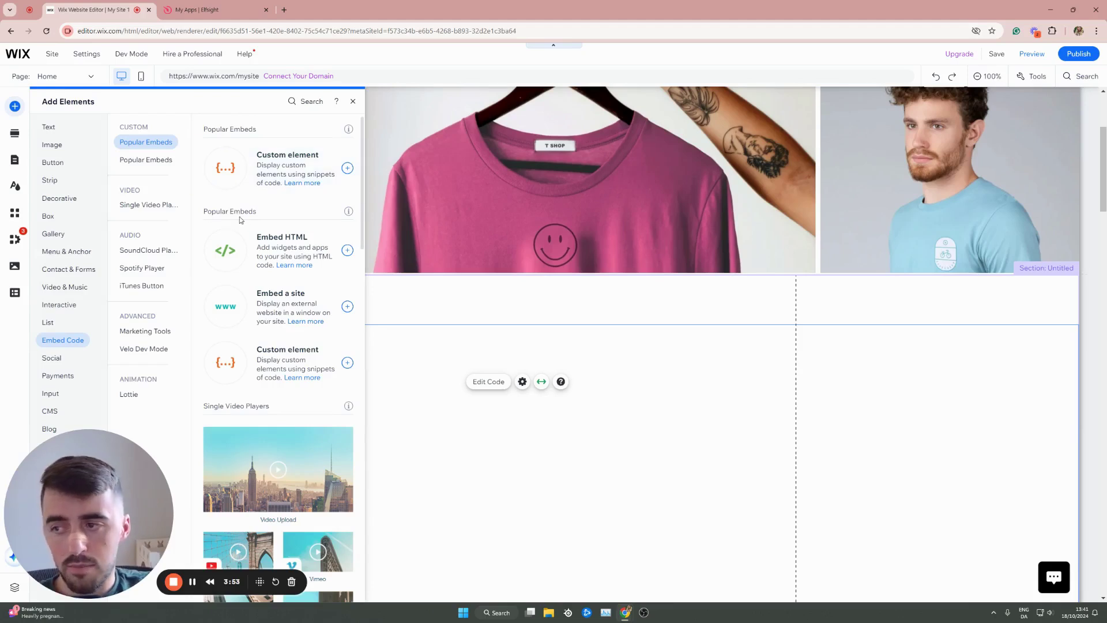
- Add an Embed HTML element, paste and apply the Elfsight code, then place the gallery below the T-shirts
click(265, 246)
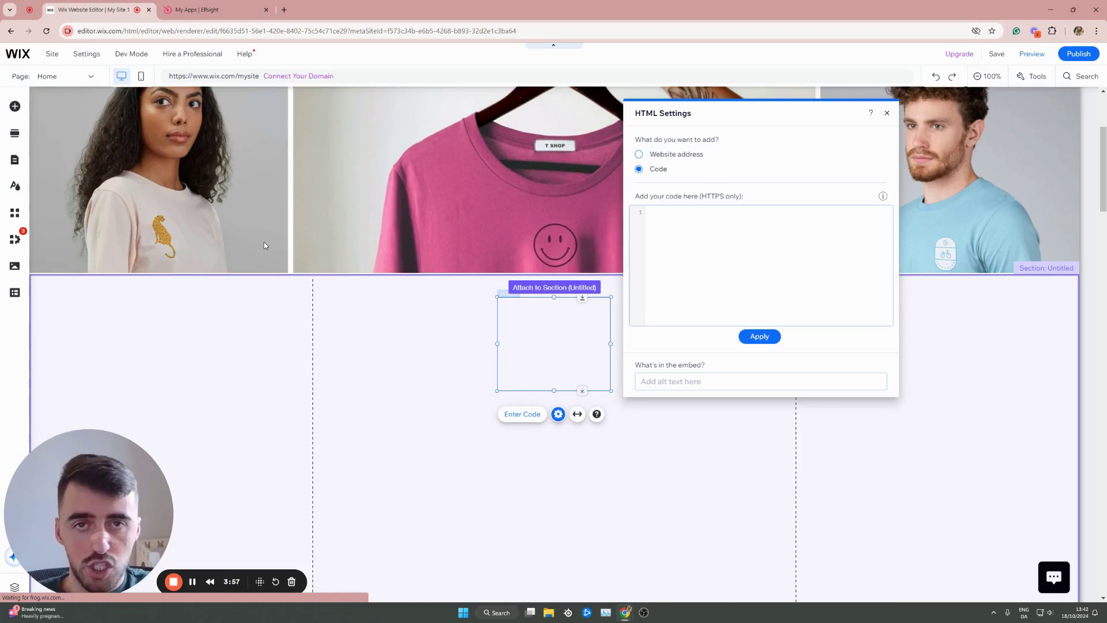
click(697, 255)
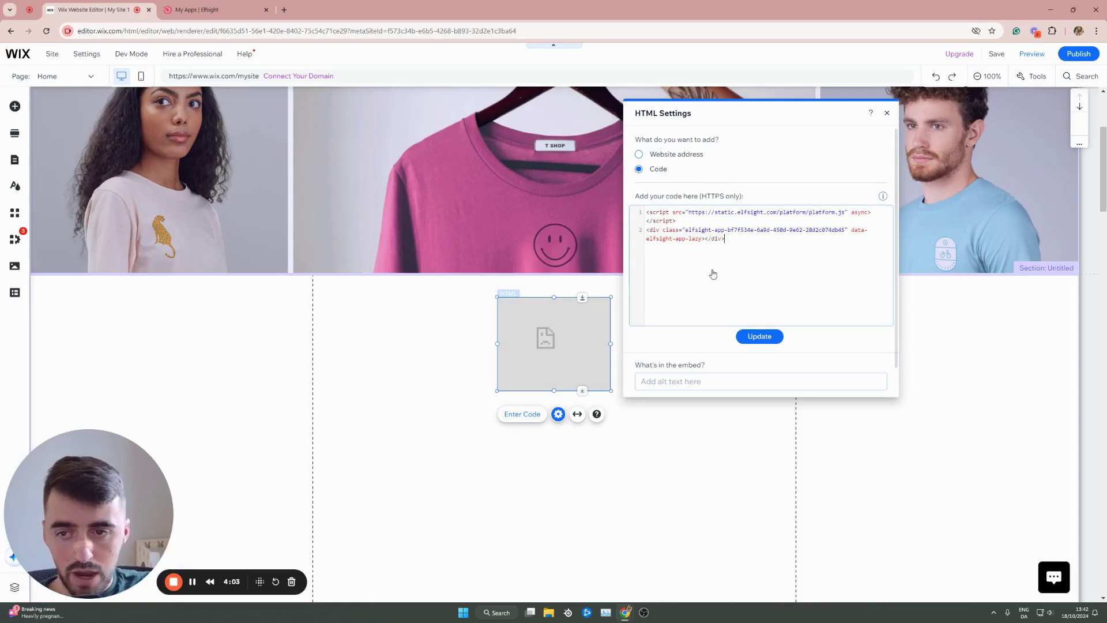
key(ctrl+v)
click(756, 340)
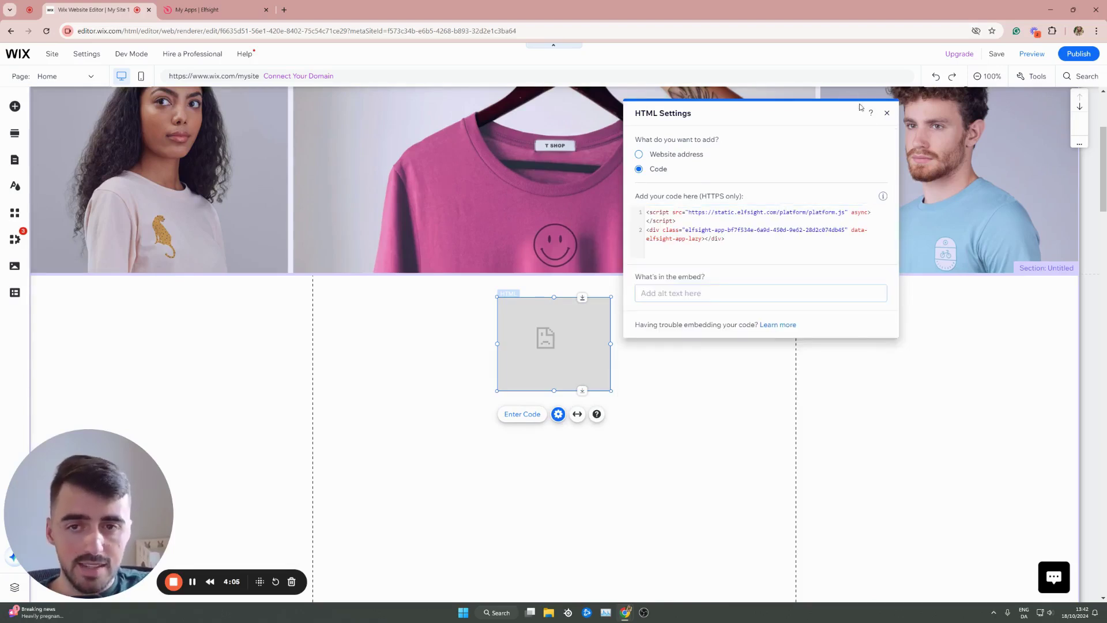
drag(596, 367, 795, 578)
scroll(730, 462, down, 5)
scroll(848, 483, up, 3)
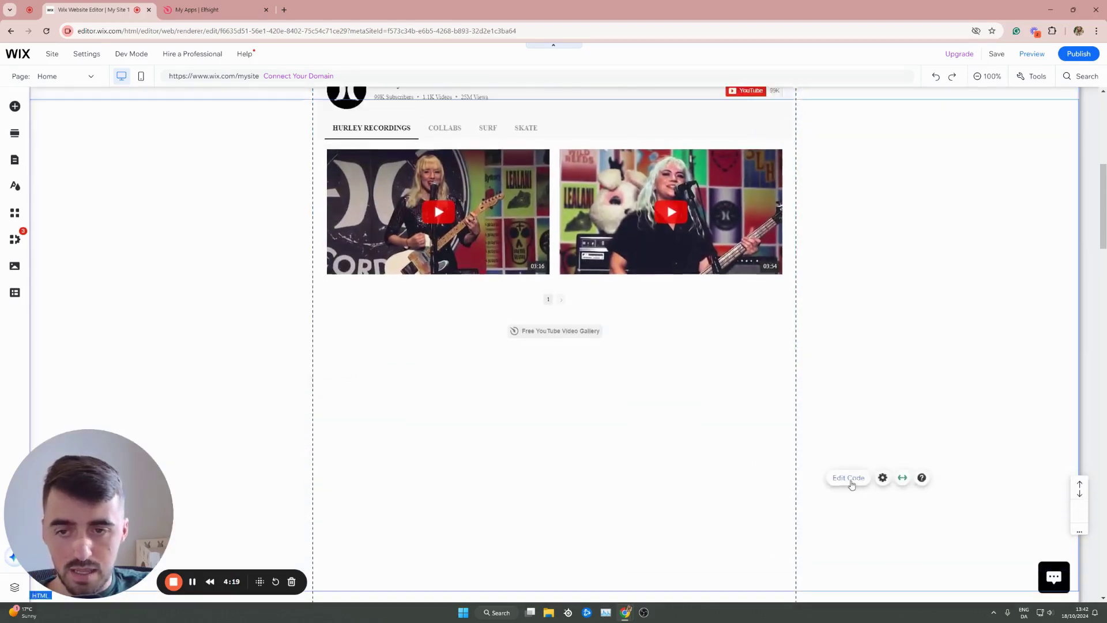
- Stretch the gallery embed to full page width and enter Preview mode
click(755, 301)
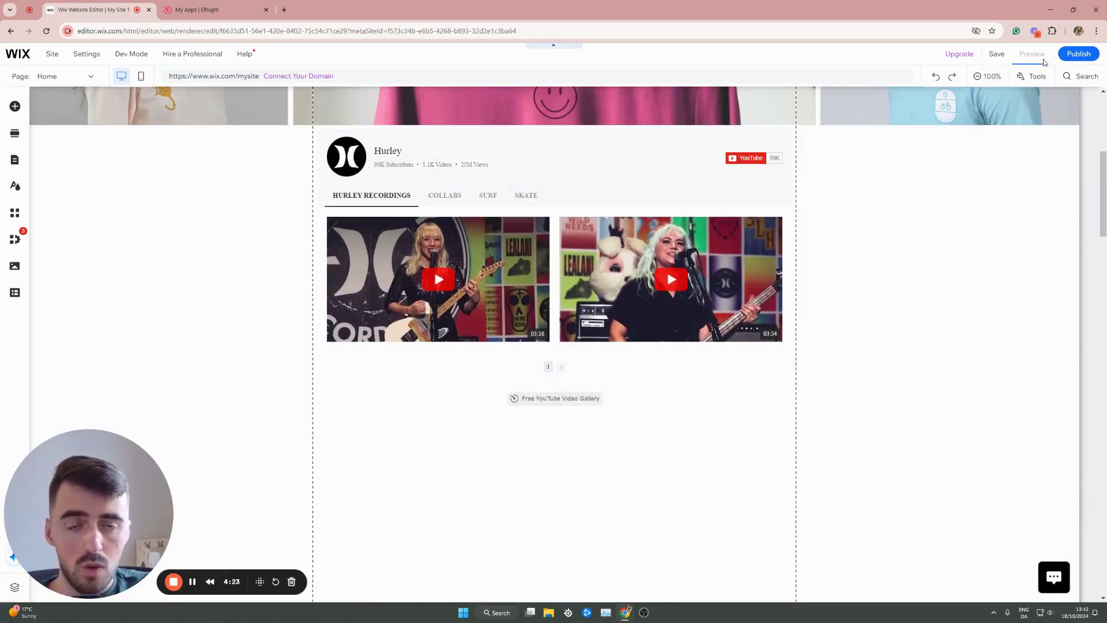
mouse_move(959, 54)
key(ctrl+shift+p)
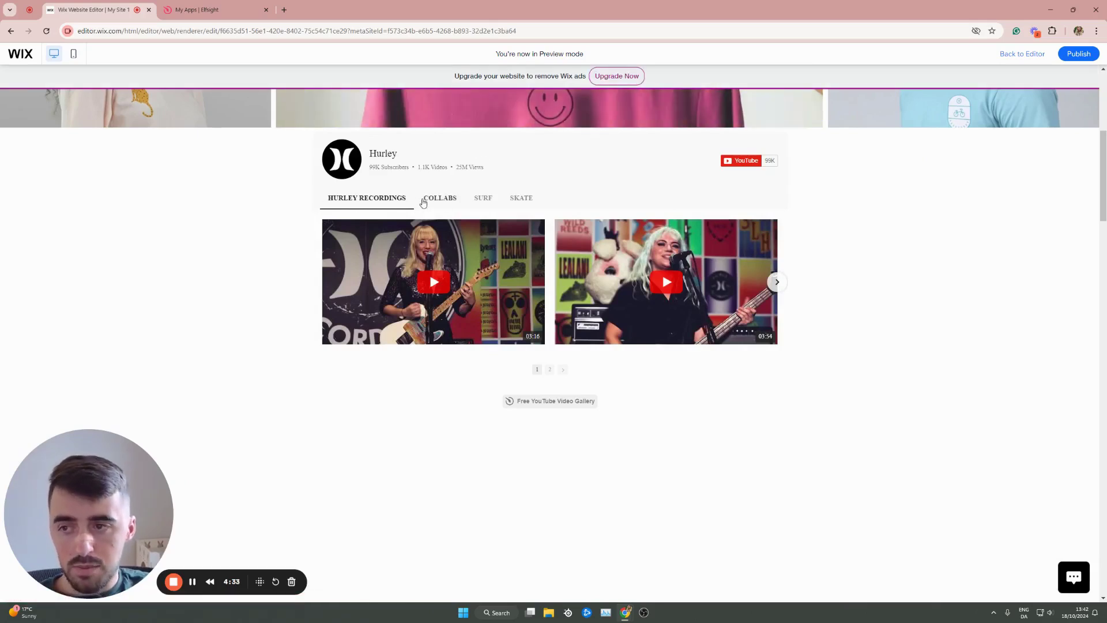
- In Preview, switch between the COLLABS, SURF and SKATE playlist tabs
click(424, 201)
click(482, 198)
click(503, 201)
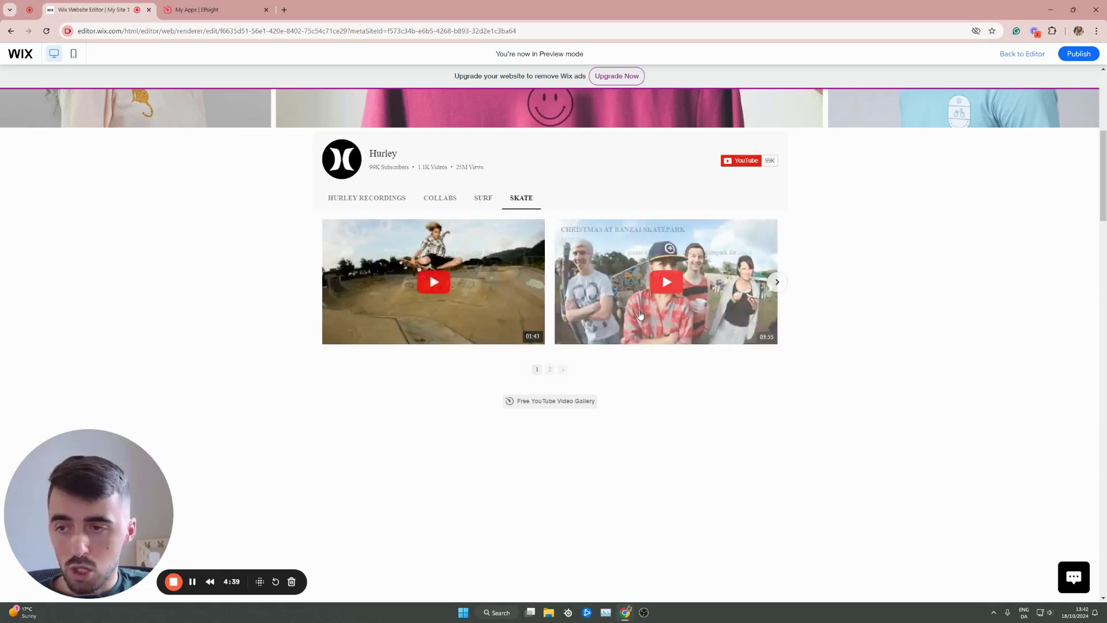
click(471, 206)
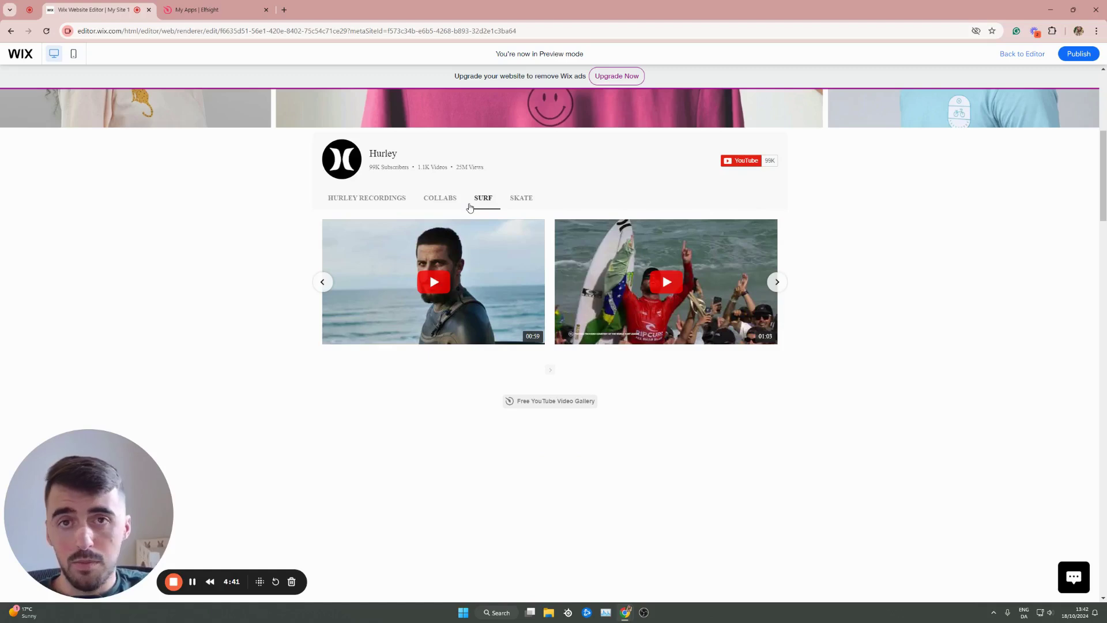